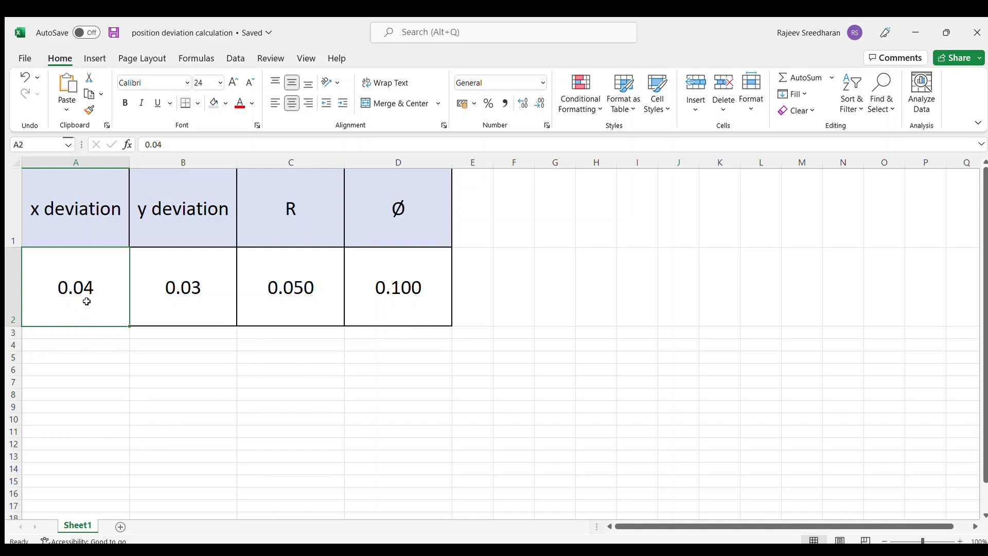
# - Examine the x and y deviation inputs and the formulas behind the R and Ø cells in row 2
pyautogui.click(169, 292)
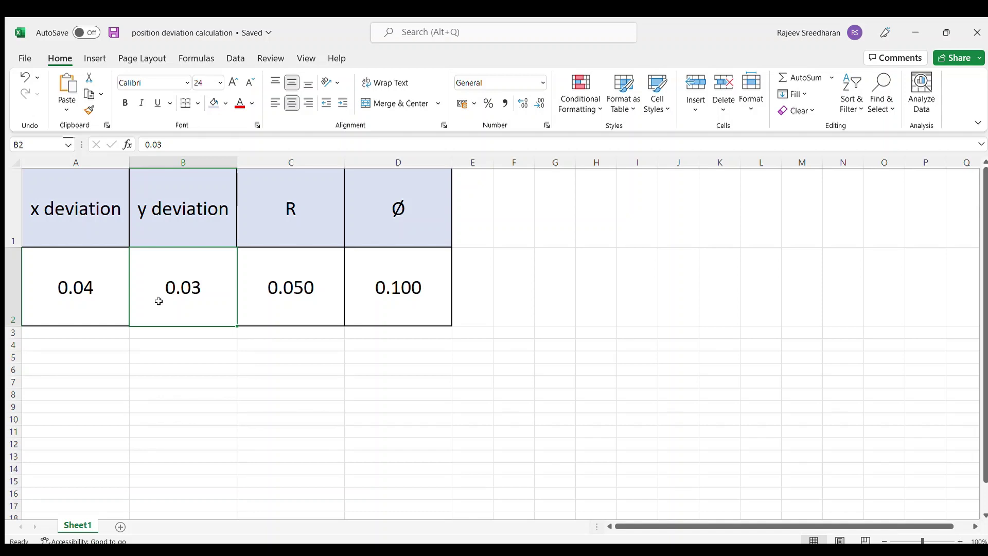
pyautogui.click(281, 291)
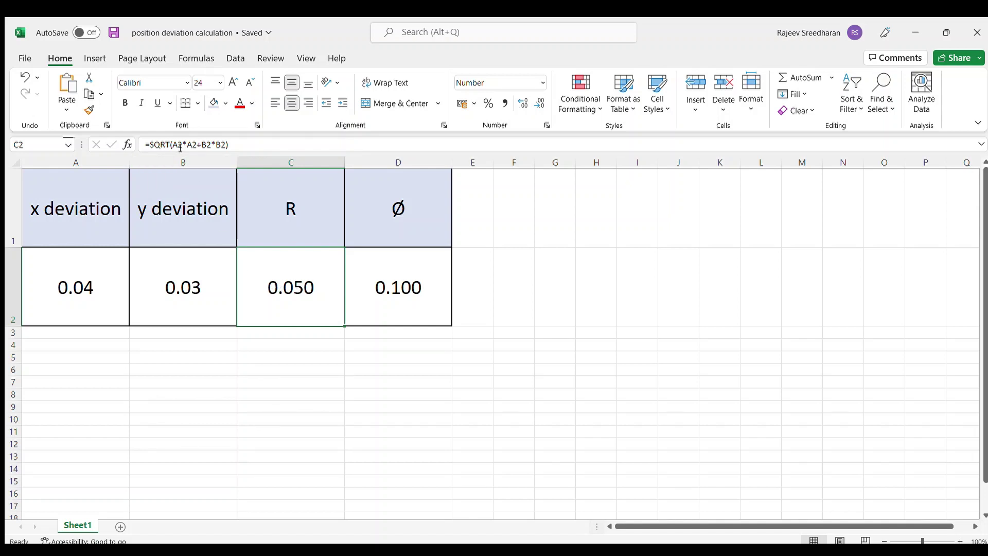
pyautogui.click(90, 292)
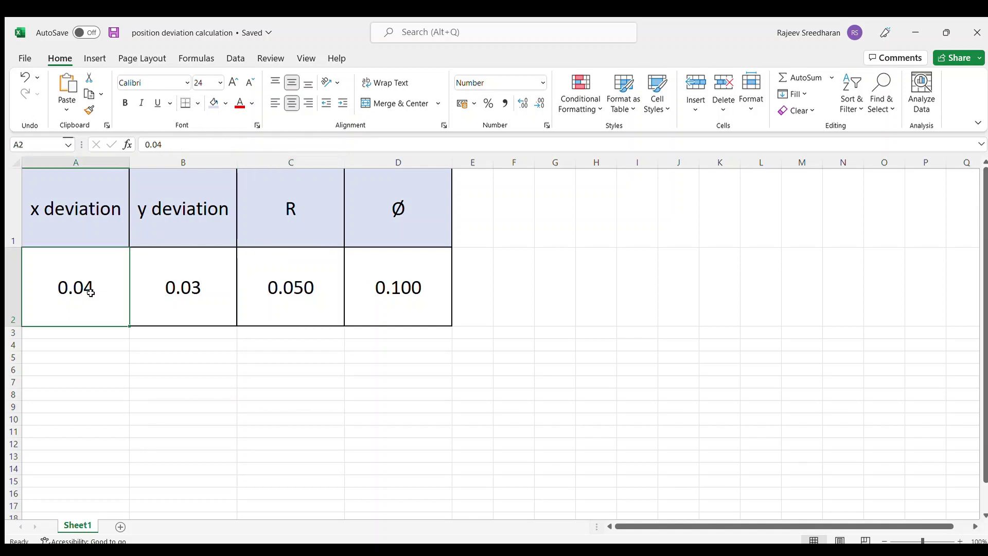
pyautogui.click(172, 287)
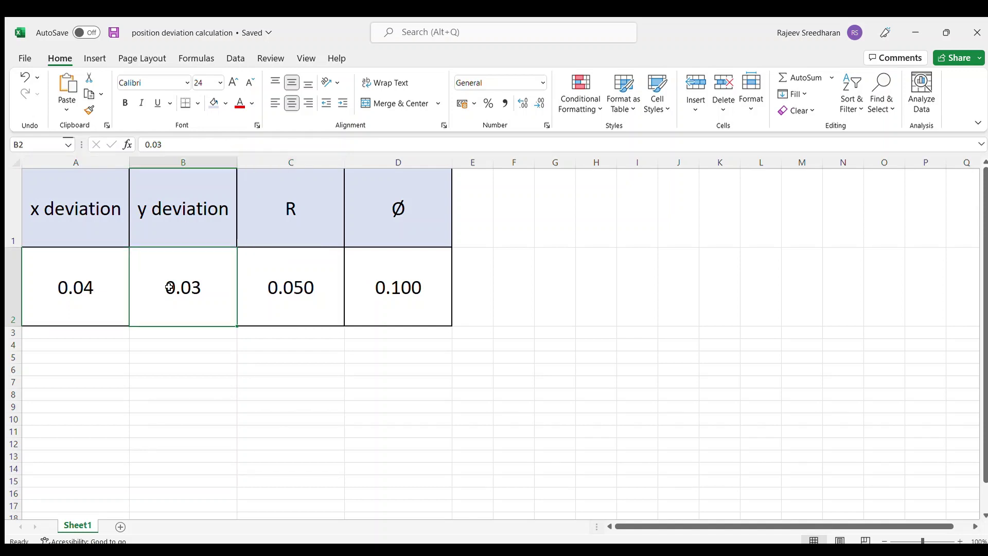
pyautogui.click(268, 282)
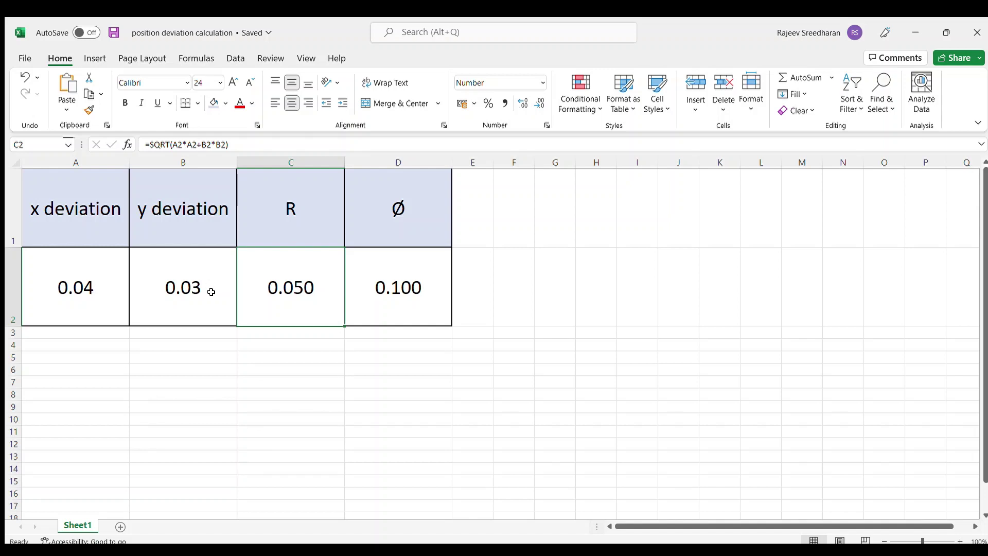
pyautogui.click(401, 292)
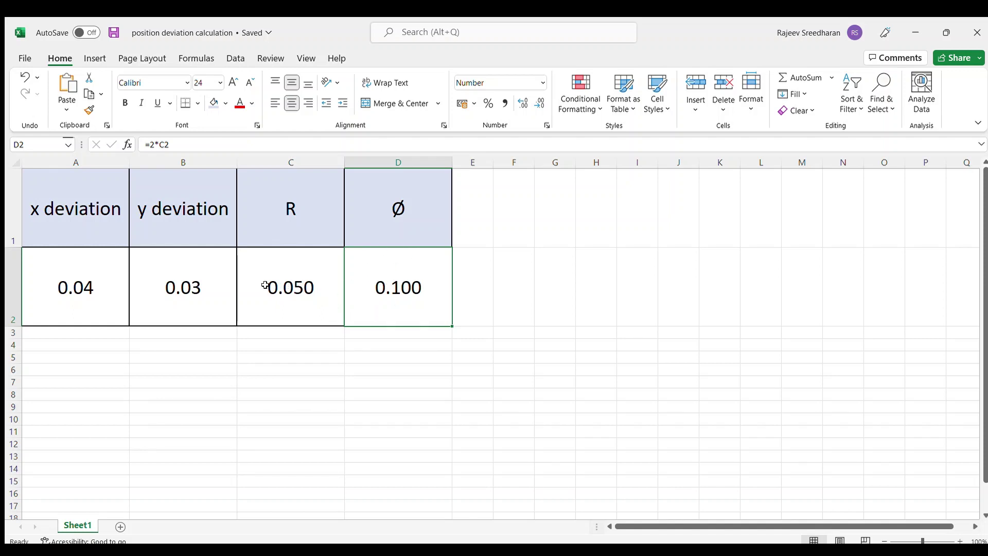
# - Set both the x deviation and the y deviation to 0.05 and check the Ø cell
pyautogui.click(102, 293)
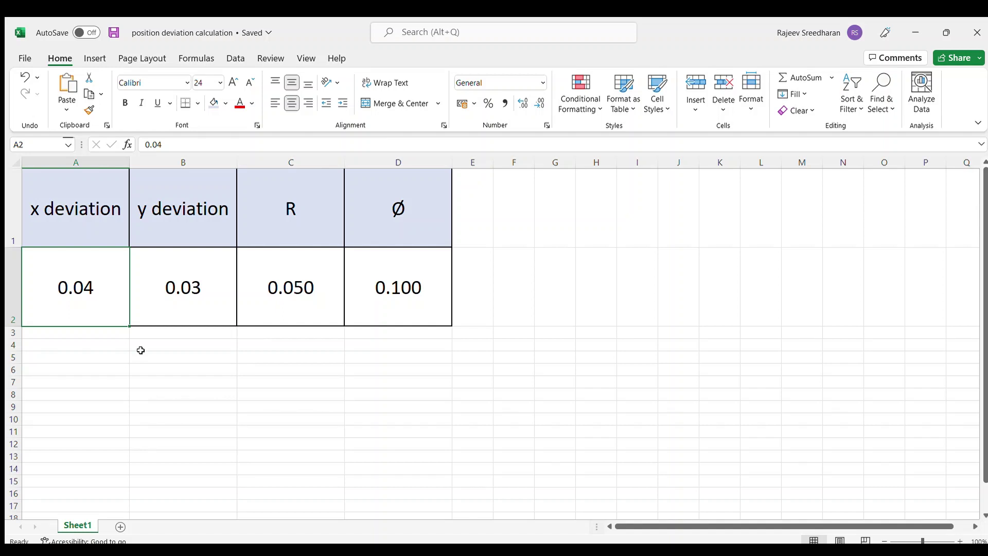
pyautogui.write('0.05')
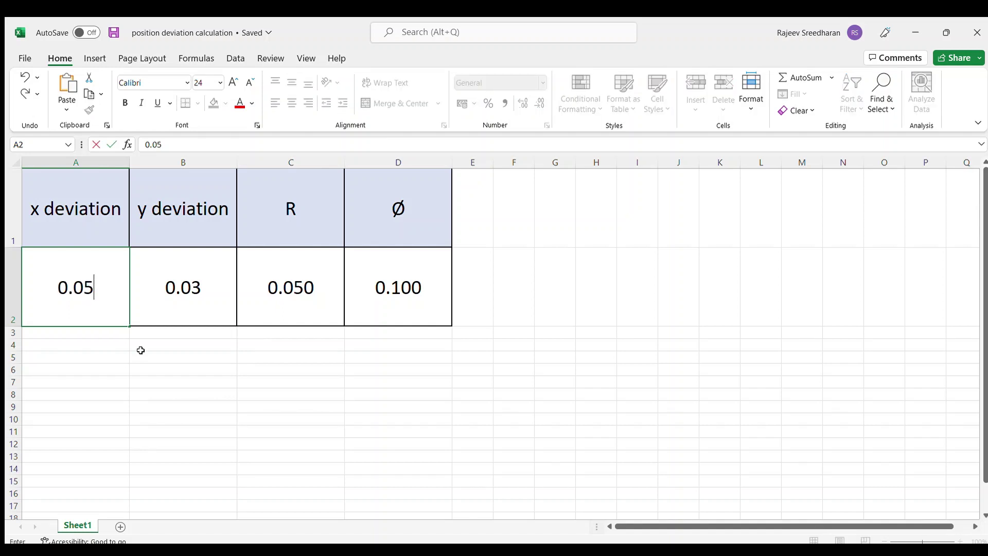
pyautogui.press('Tab')
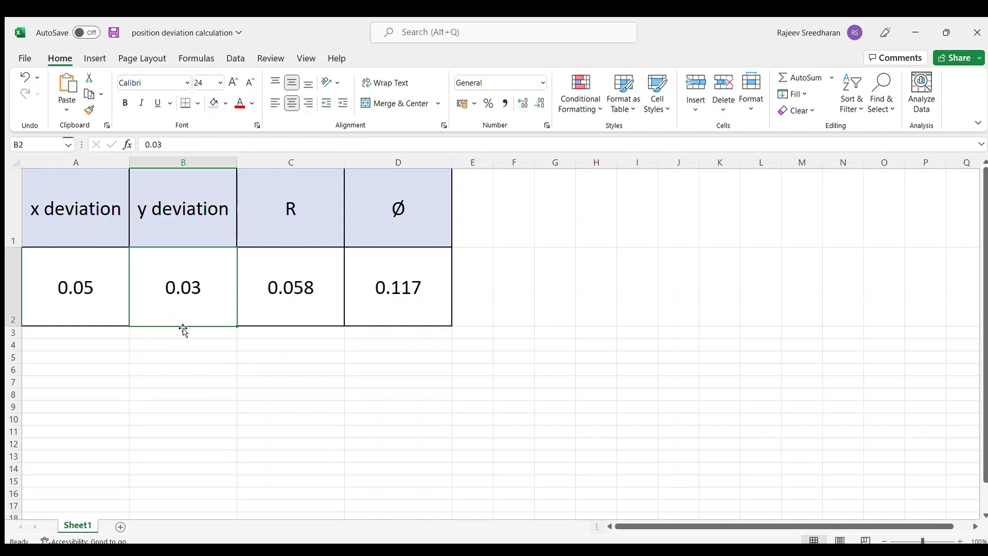
pyautogui.write('0.05')
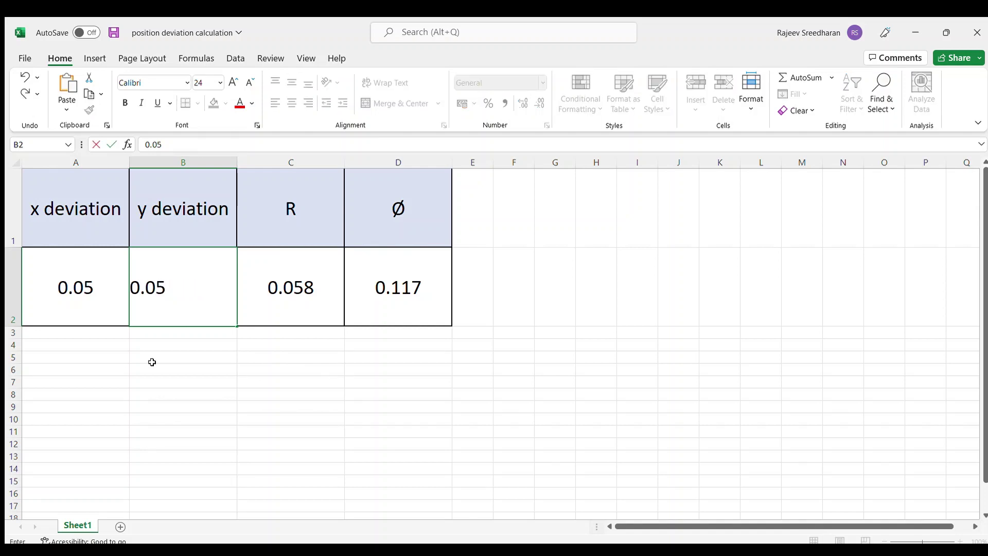
pyautogui.press('Tab')
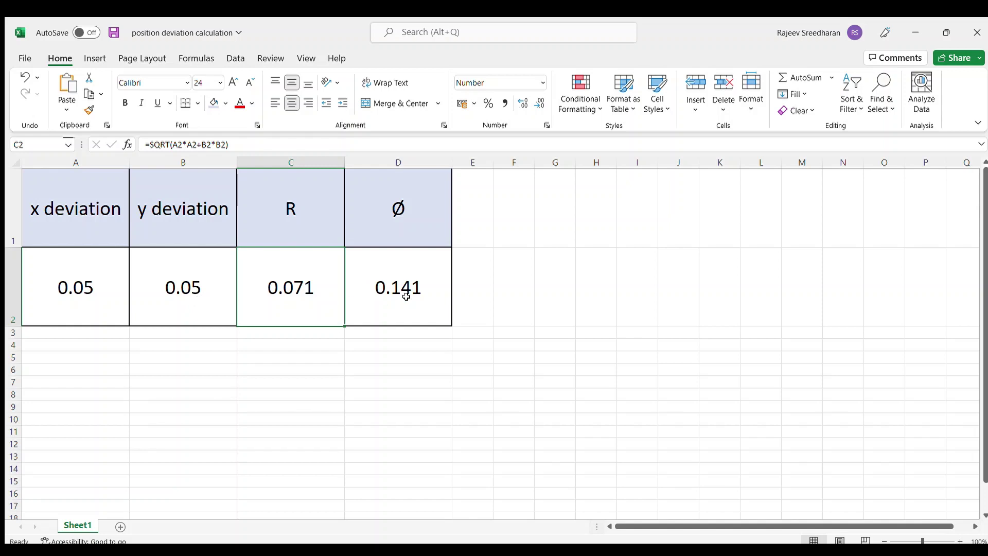
pyautogui.click(377, 304)
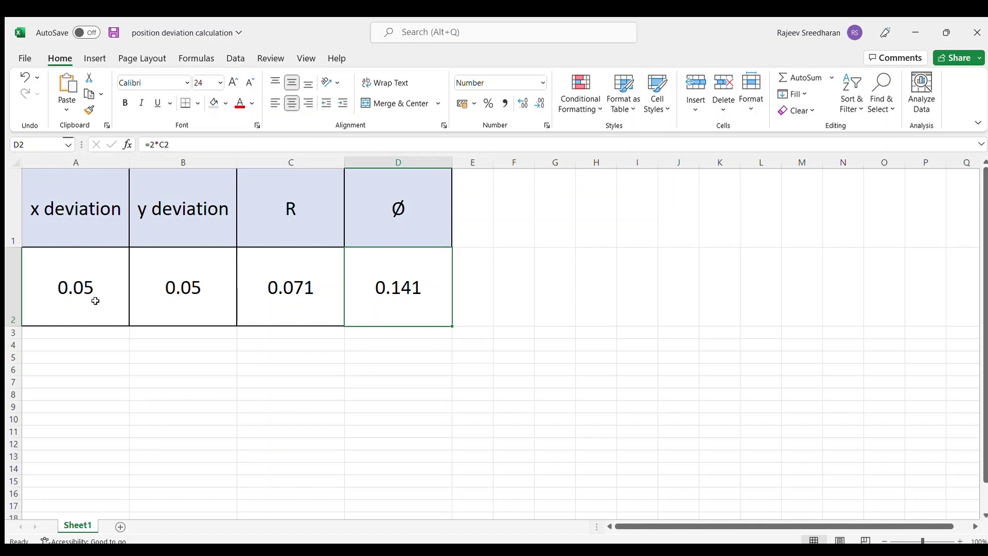
# - Set the y deviation in cell B2 to 0
pyautogui.click(95, 293)
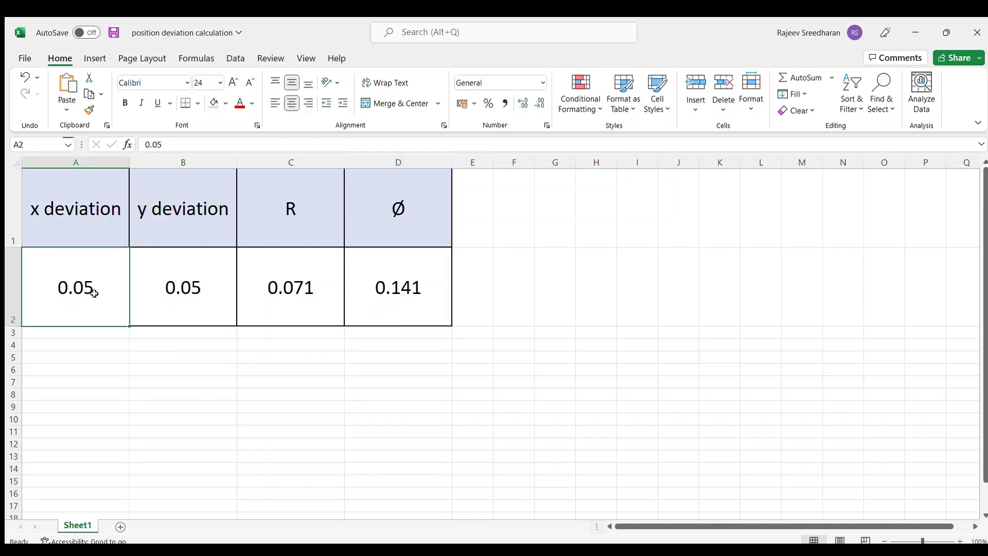
pyautogui.click(209, 287)
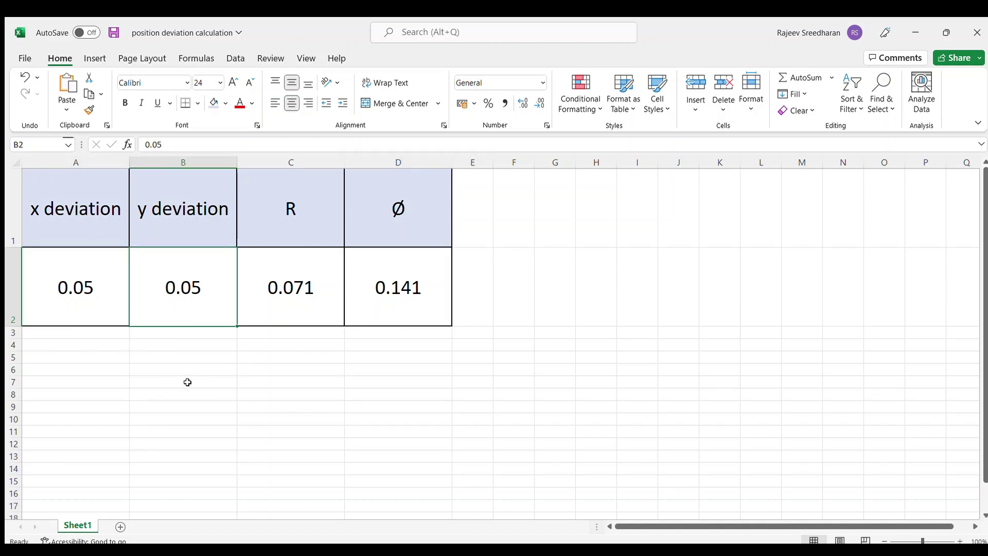
pyautogui.write('0')
pyautogui.press('Return')
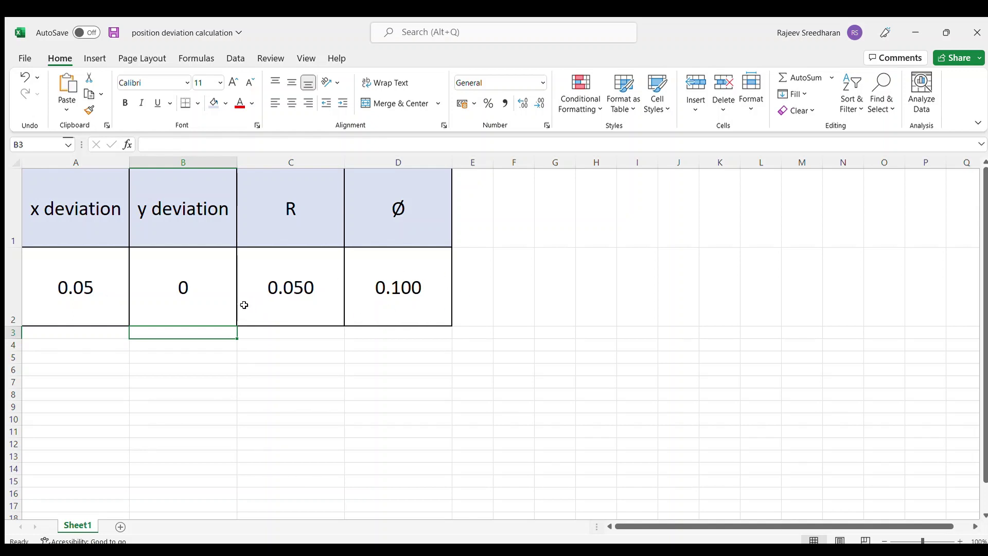
# - Change the y deviation in cell B2 to 0.02
pyautogui.click(192, 291)
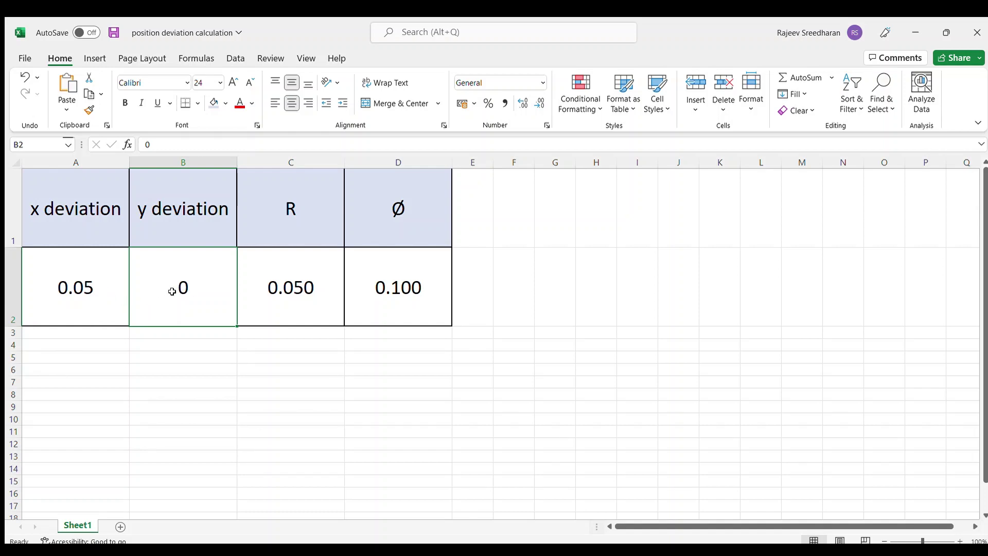
pyautogui.write('0.02')
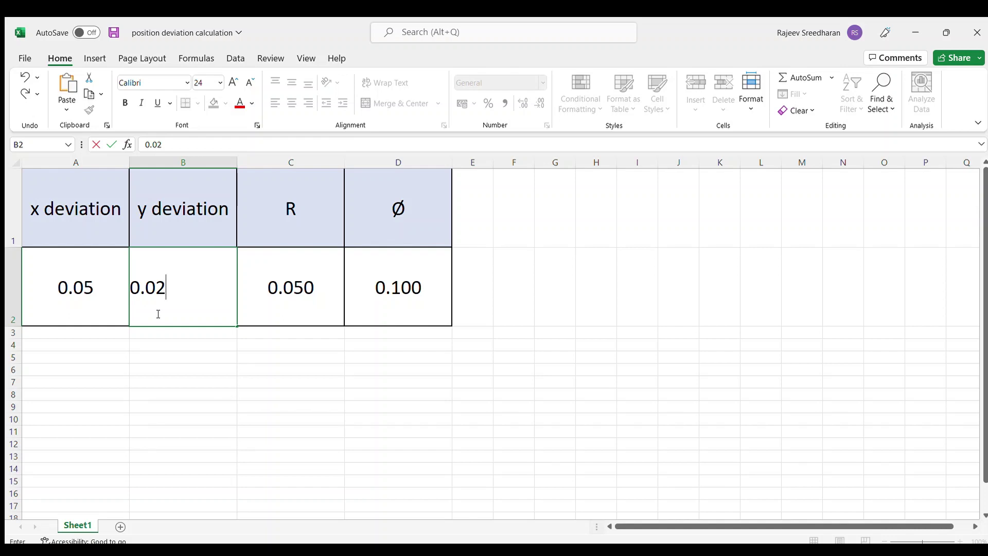
pyautogui.press('Return')
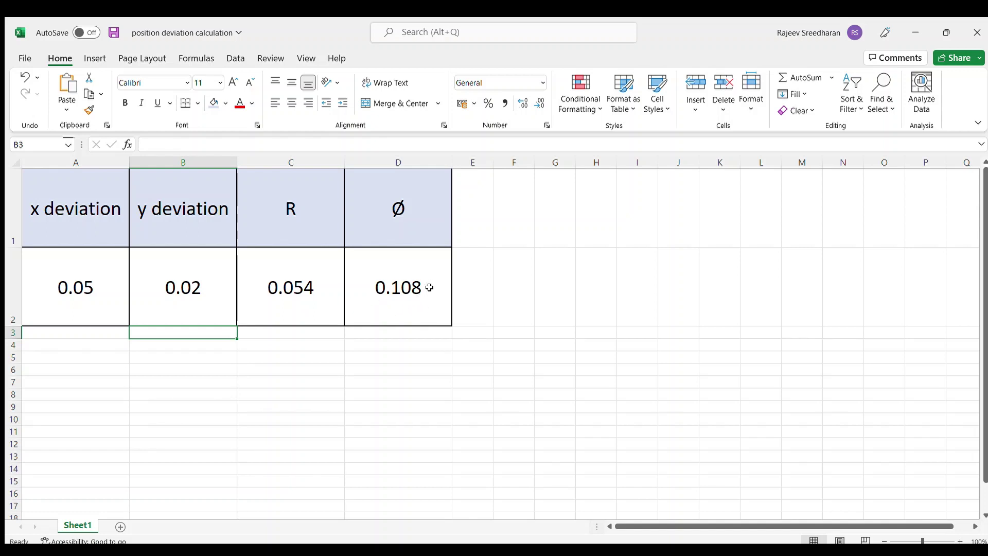
# - Set the x deviation to 0.04 and the y deviation to 0.03, and check the Ø cell
pyautogui.click(199, 299)
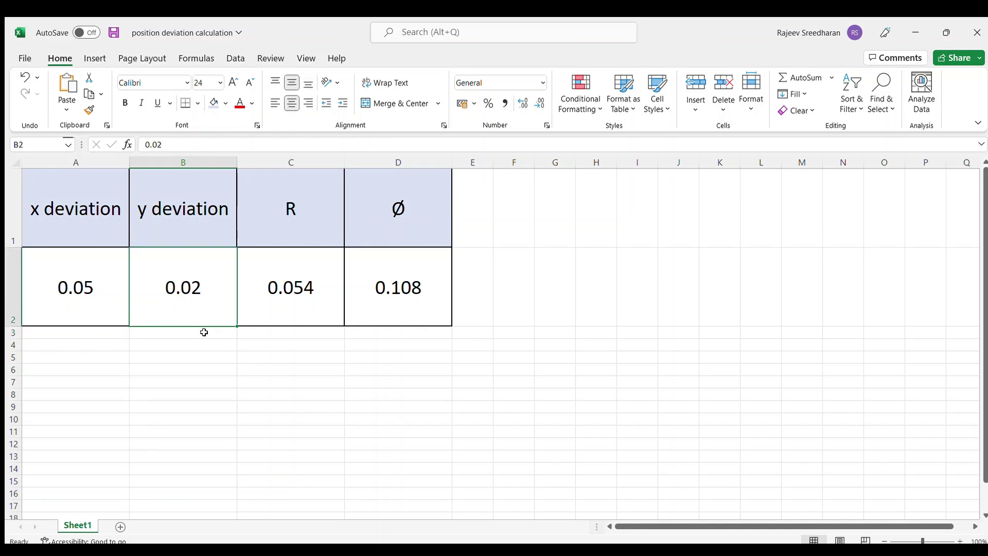
pyautogui.click(91, 291)
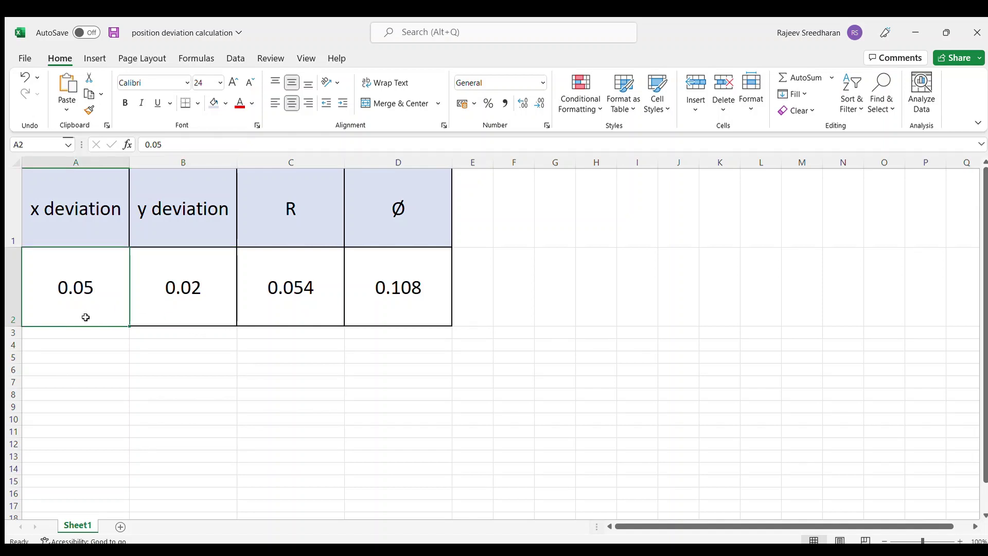
pyautogui.write('0.04')
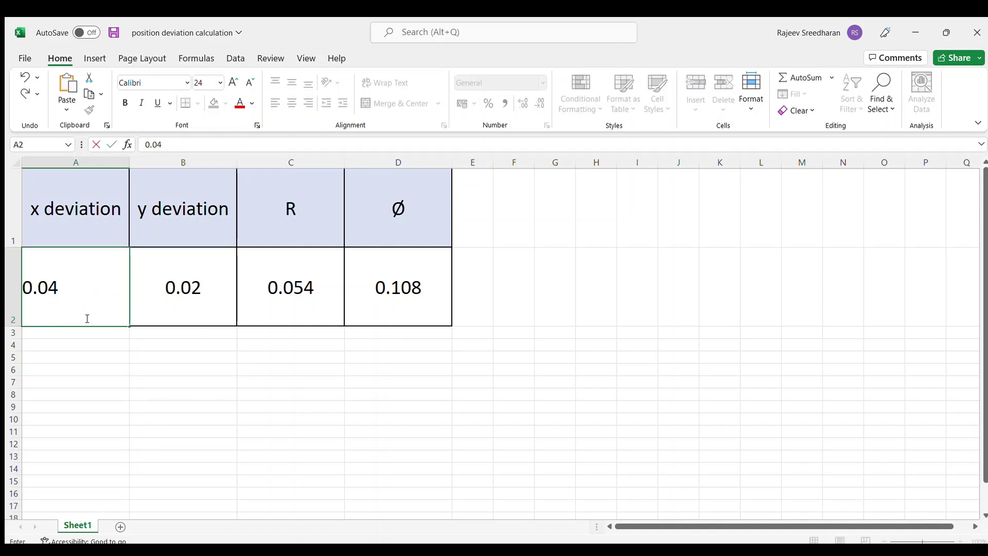
pyautogui.press('Tab')
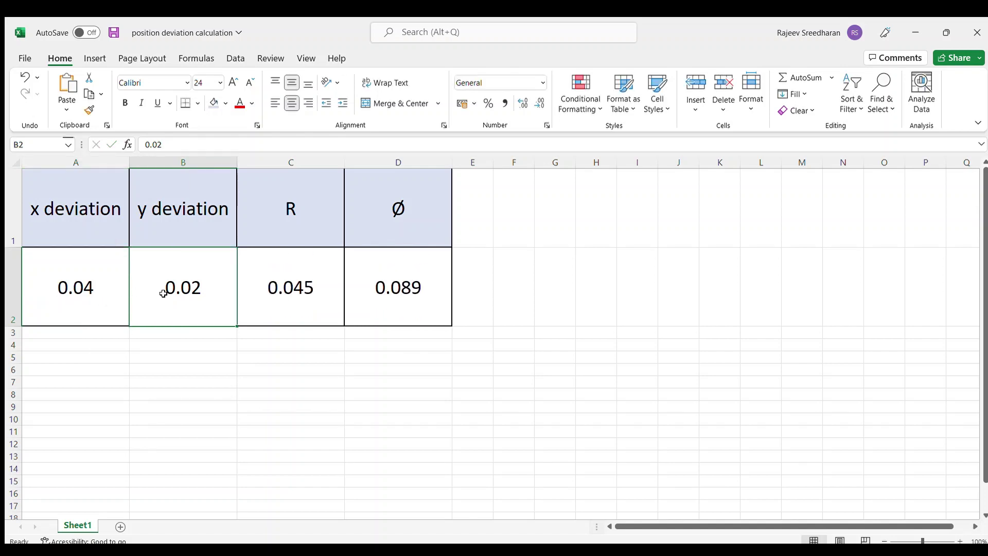
pyautogui.write('0.03')
pyautogui.press('Return')
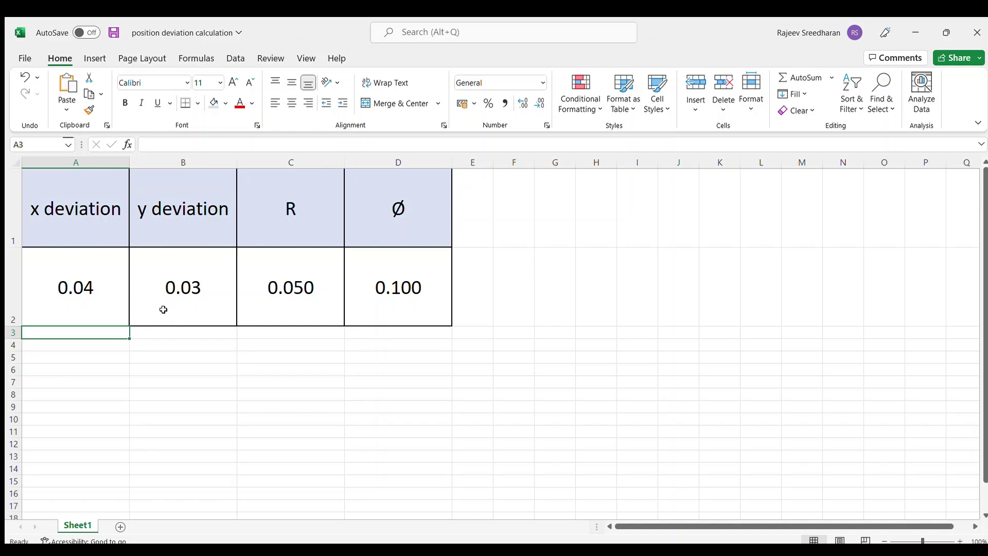
pyautogui.click(86, 299)
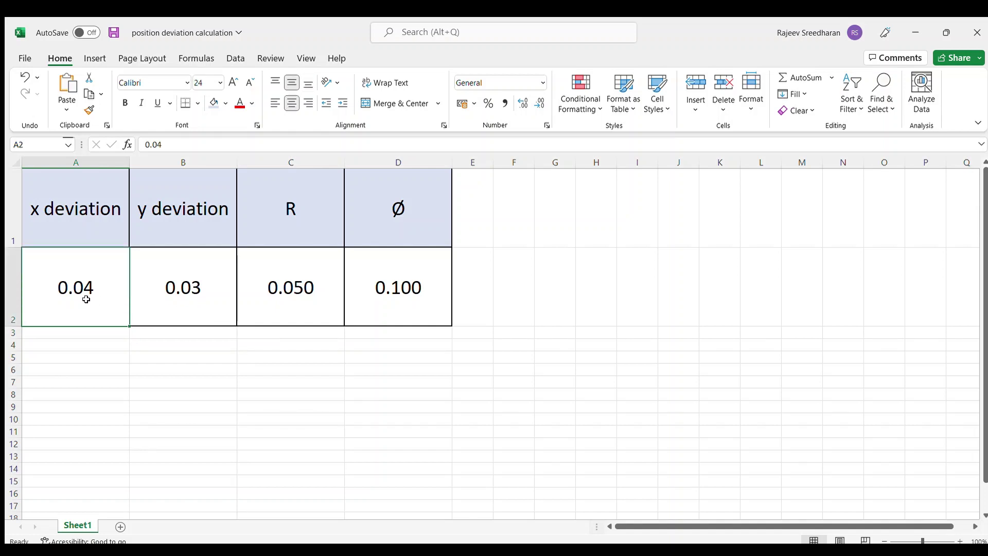
pyautogui.click(394, 315)
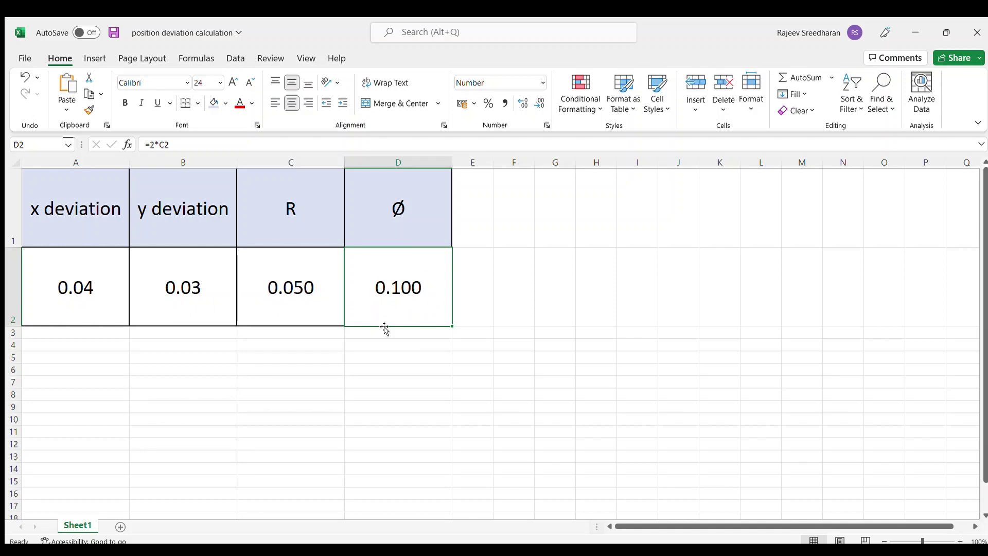
# - Enter the formula =D2/3 in cell E2 to calculate one third of the Ø value
pyautogui.click(475, 284)
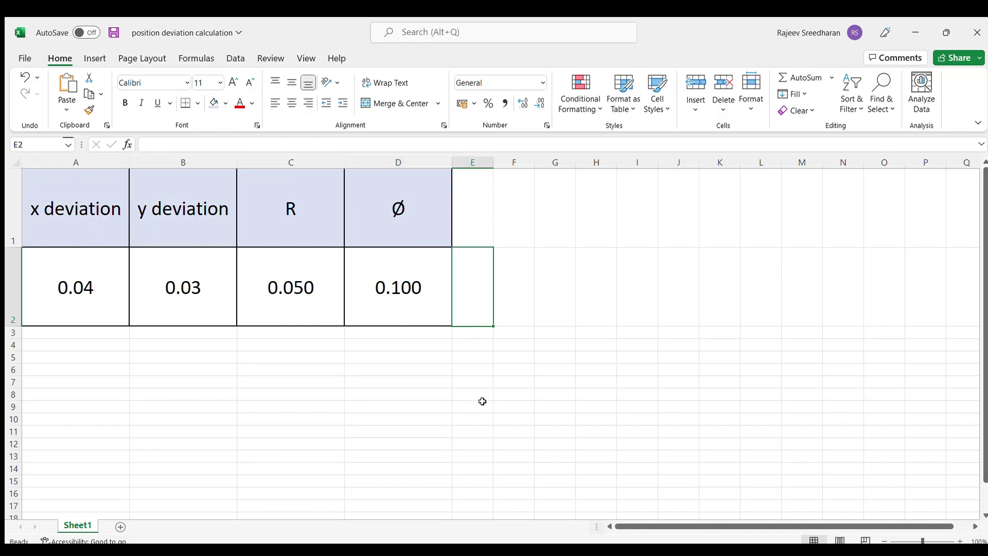
pyautogui.write('=')
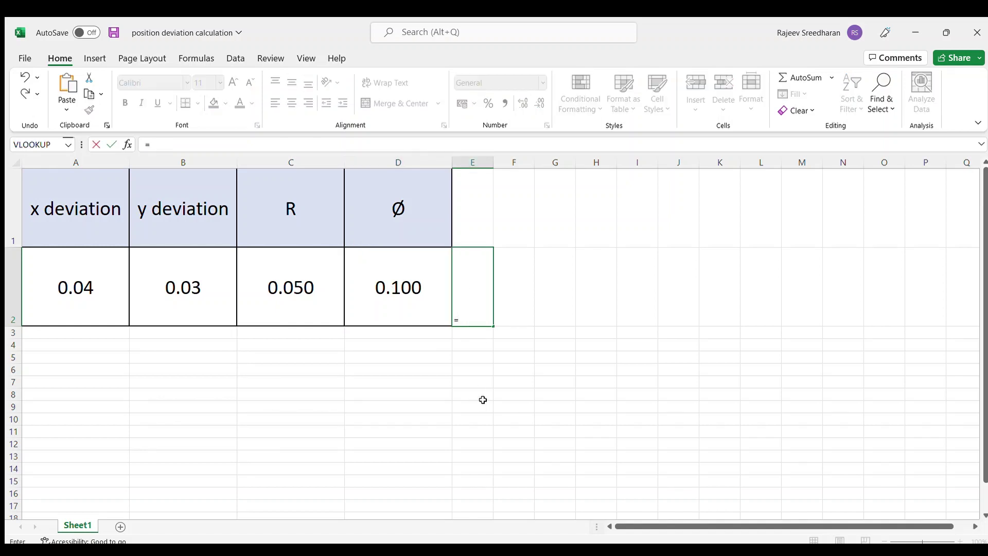
pyautogui.click(411, 299)
pyautogui.write('/3')
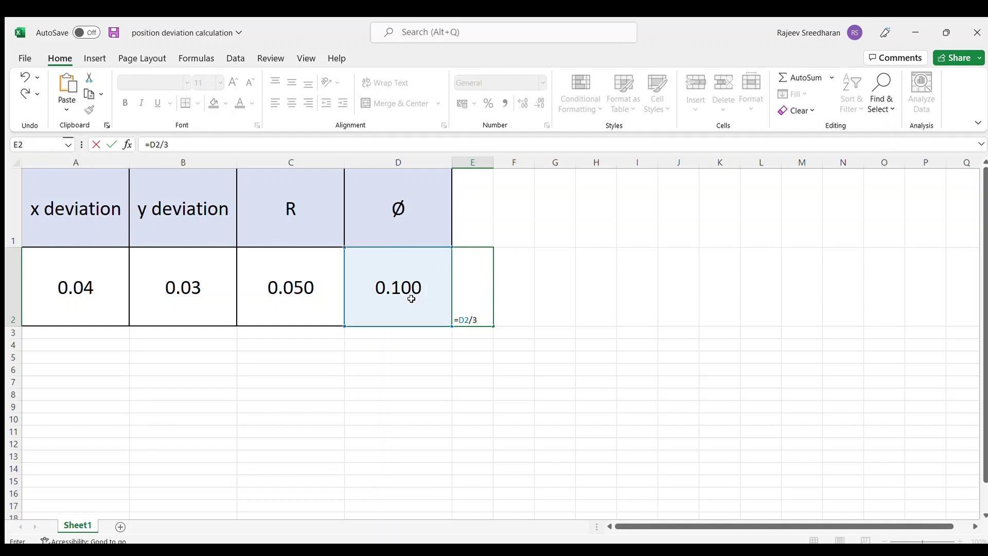
pyautogui.press('Return')
pyautogui.click(477, 306)
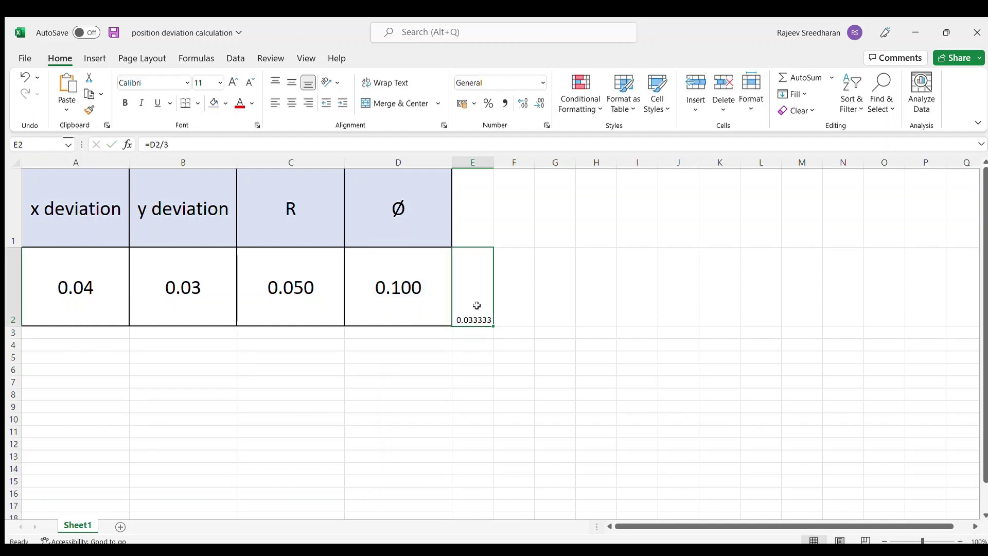
# - Set both the x deviation and the y deviation to 0.033
pyautogui.click(107, 307)
pyautogui.write('0.033')
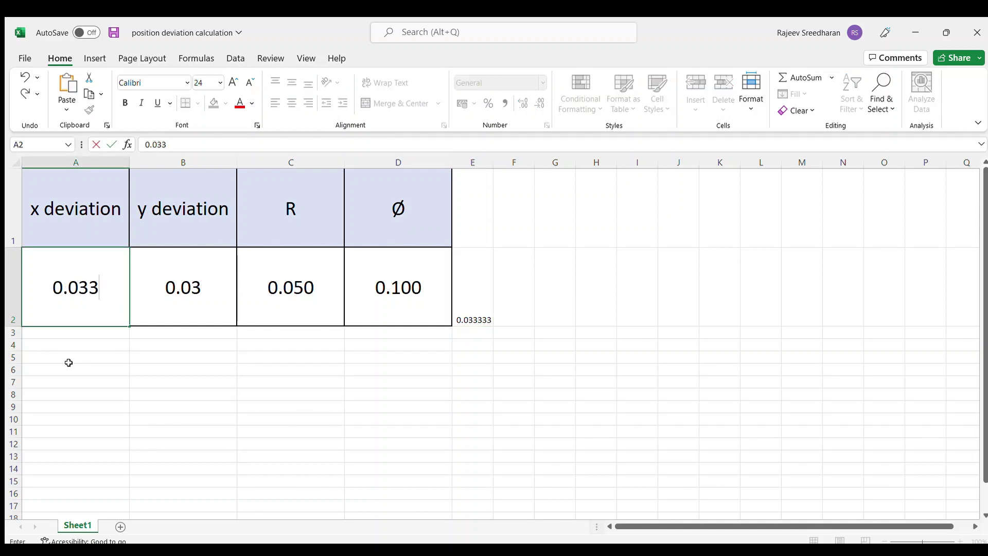
pyautogui.press('Tab')
pyautogui.write('0.')
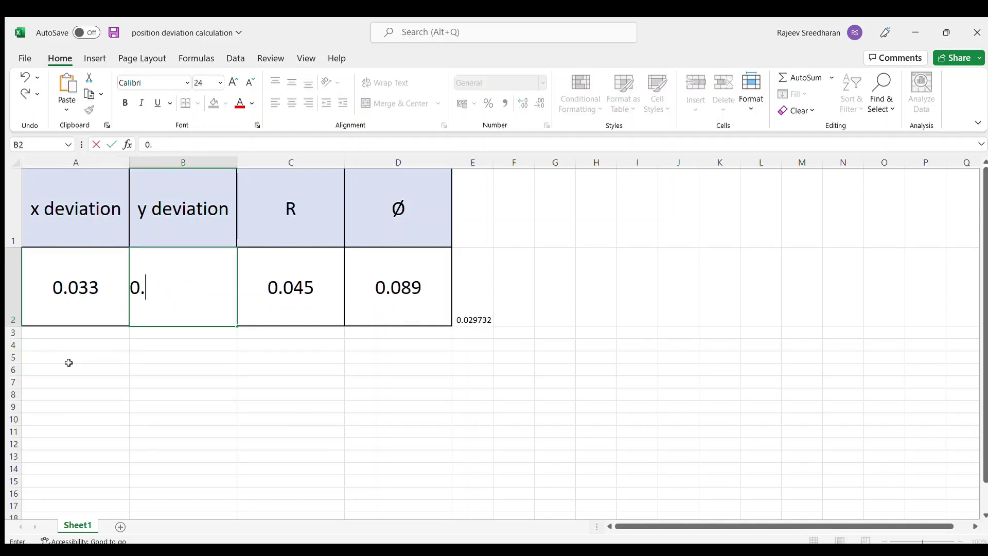
pyautogui.write('033')
pyautogui.press('Return')
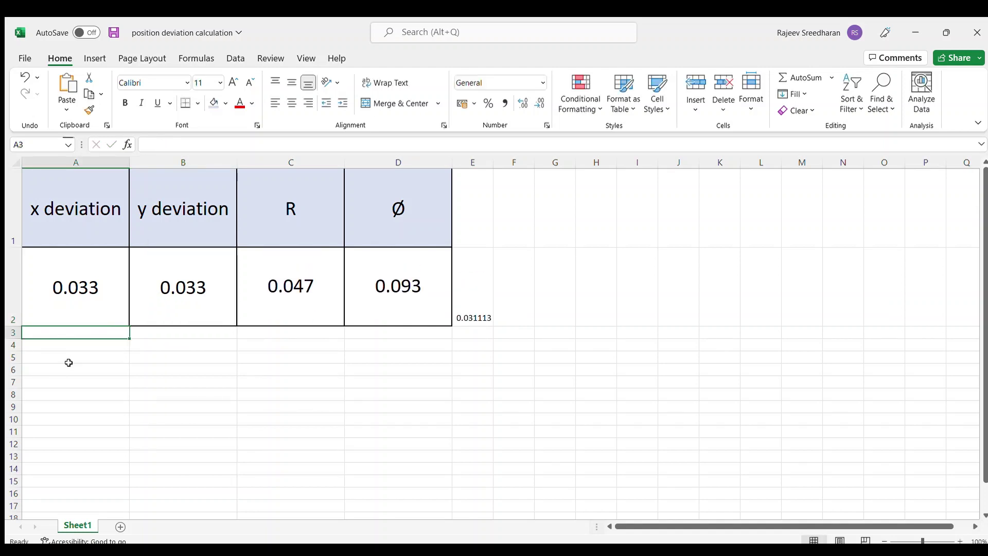
# - Check the Ø cell and clear the helper formula from cell E2
pyautogui.click(388, 295)
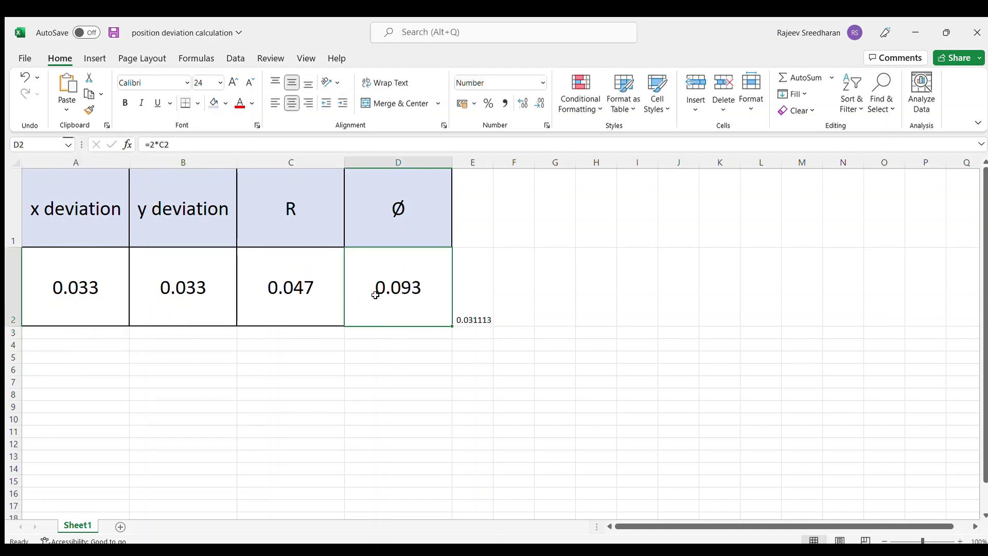
pyautogui.click(472, 312)
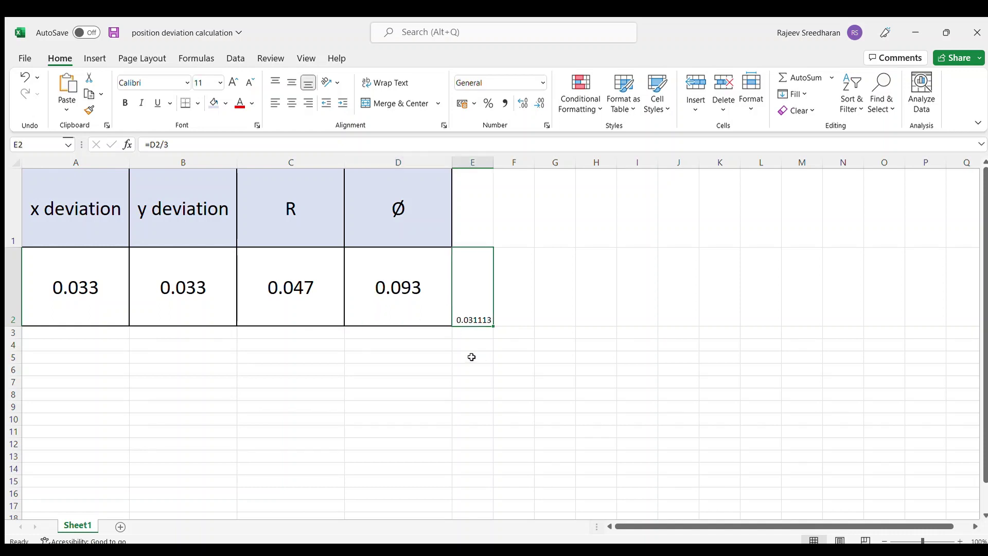
pyautogui.press('Delete')
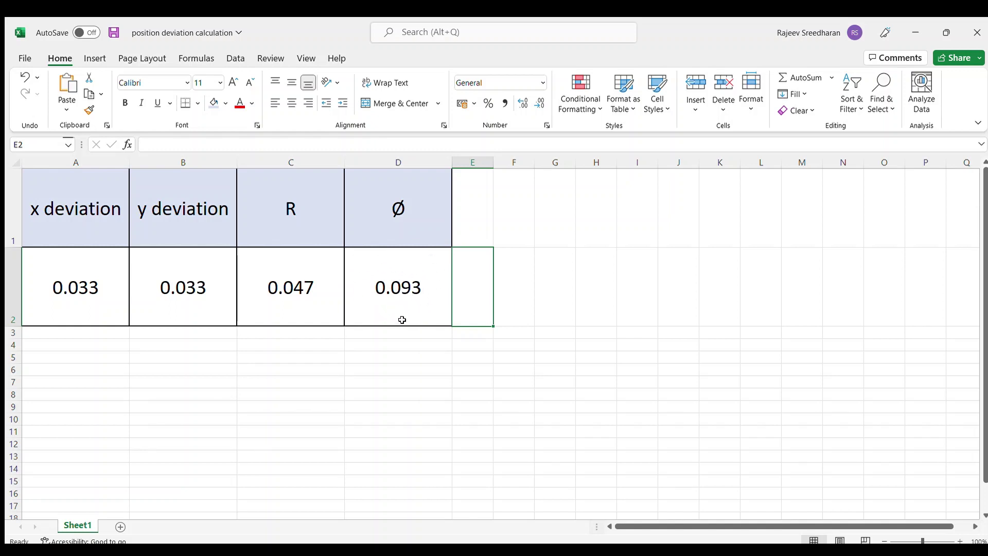
# - Set the x deviation to 0 and the y deviation to 0.05
pyautogui.click(103, 296)
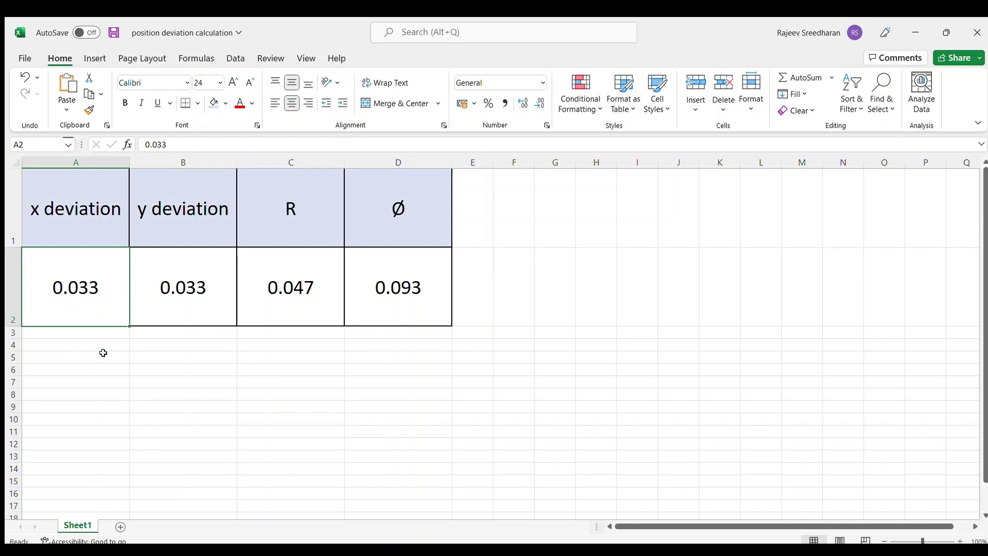
pyautogui.write('0')
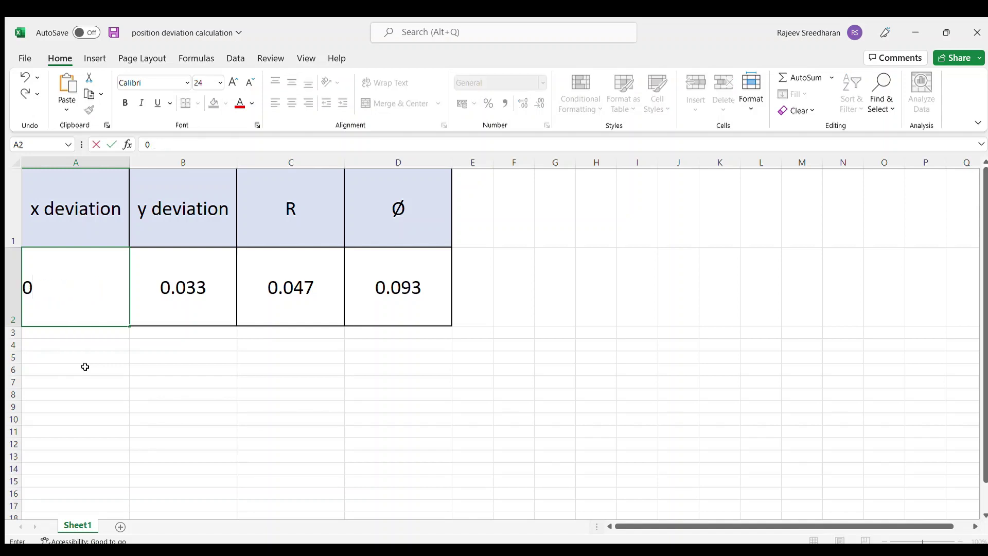
pyautogui.press('Tab')
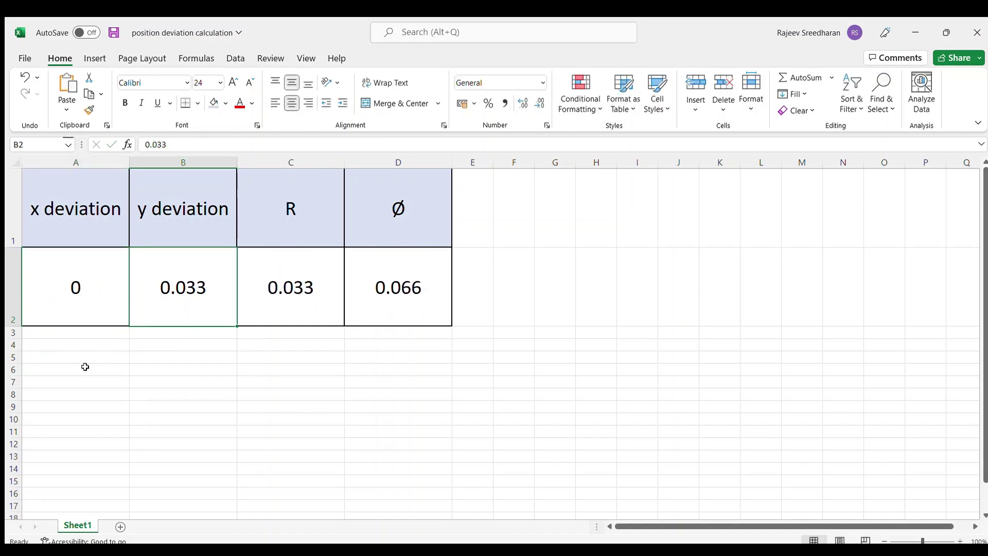
pyautogui.write('0.05')
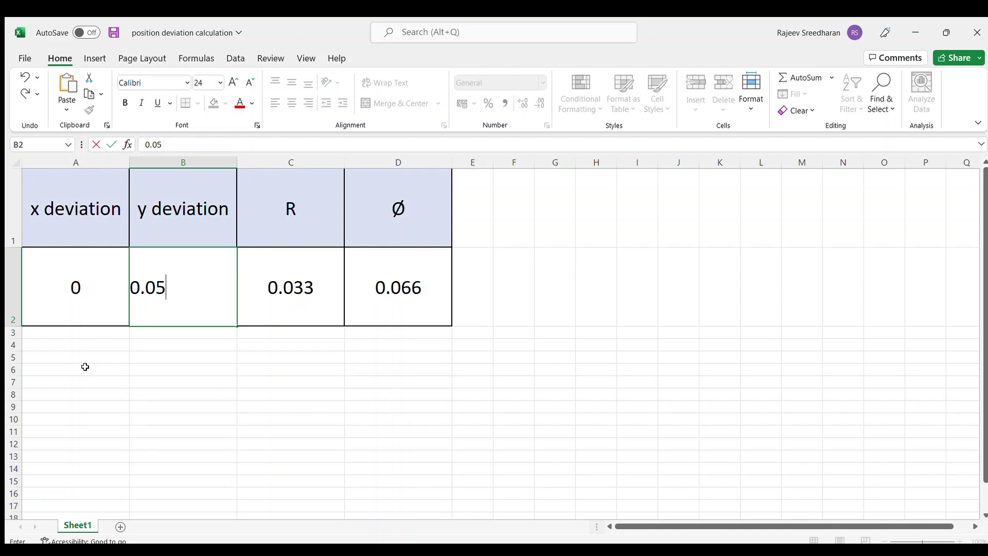
pyautogui.press('Tab')
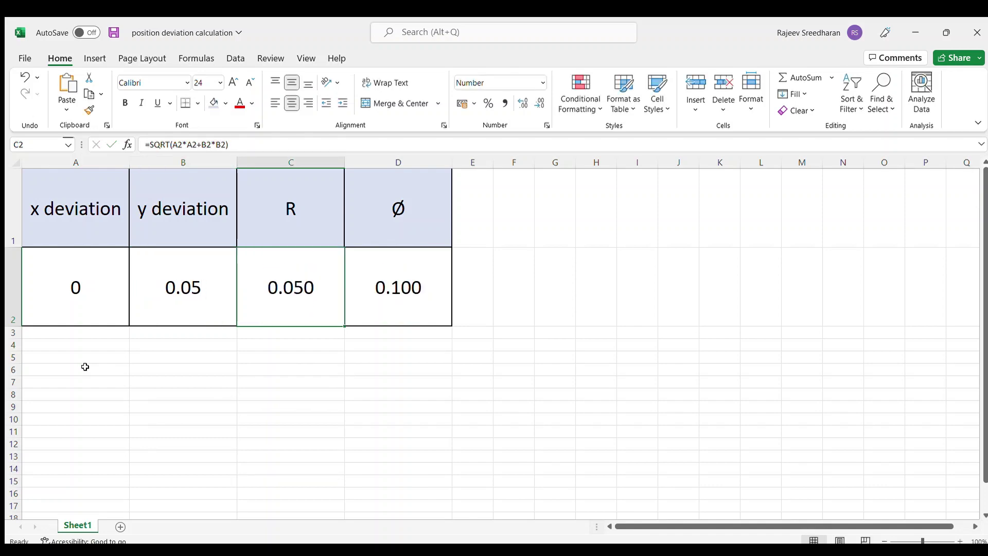